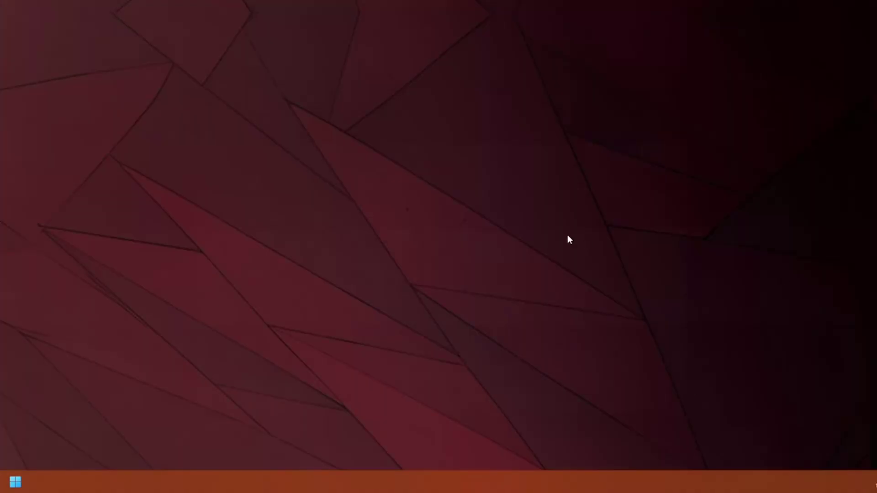
Create a desktop folder named 'data', open it, and move a file into it.
right_click(568, 238)
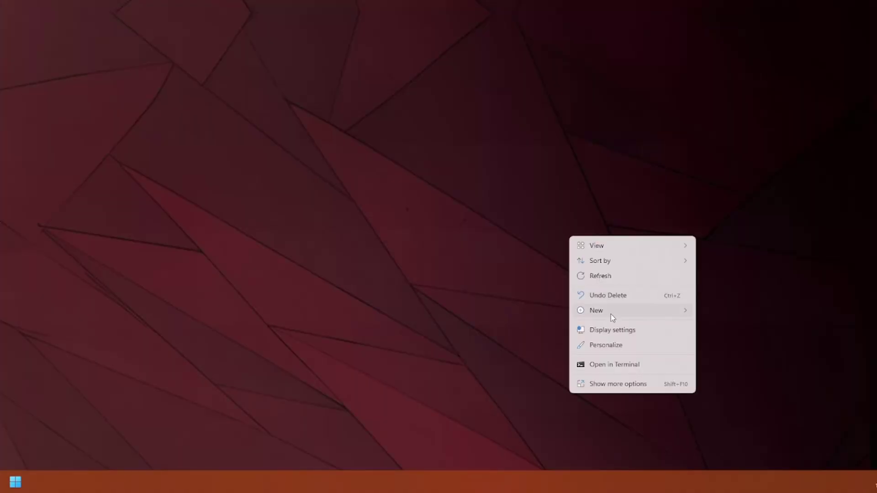
mouse_move(612, 317)
click(756, 53)
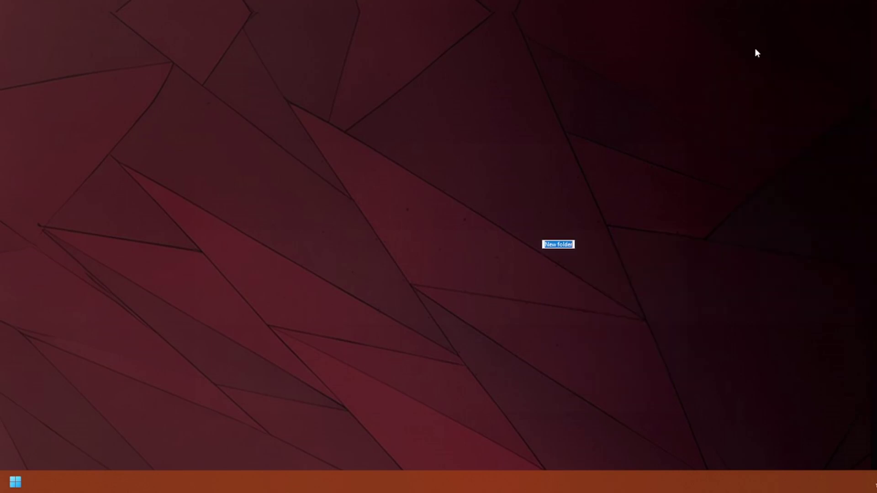
text(data)
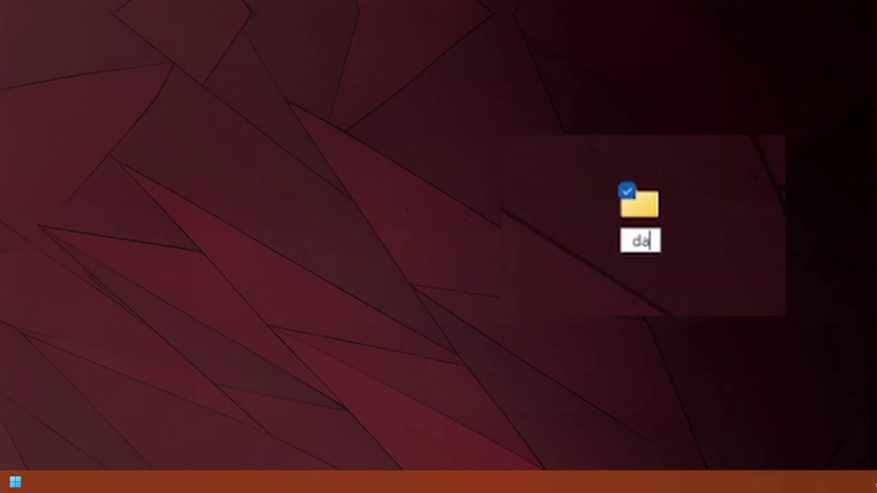
key(Return)
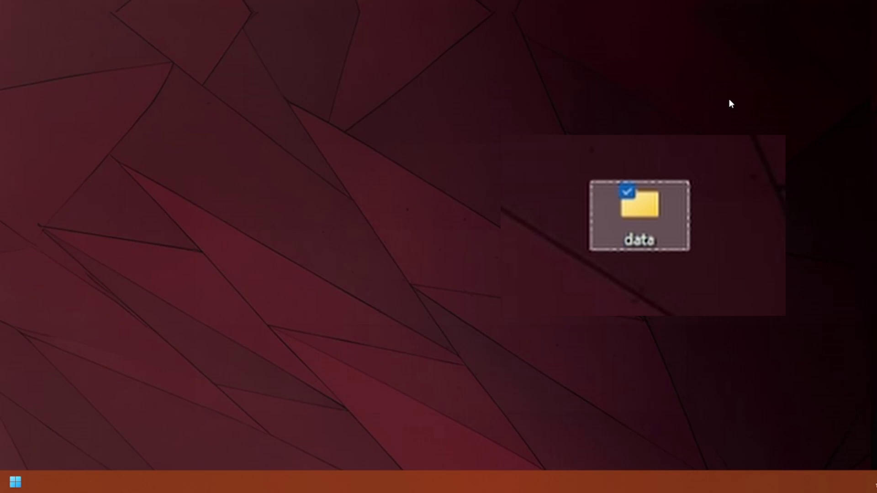
key(Return)
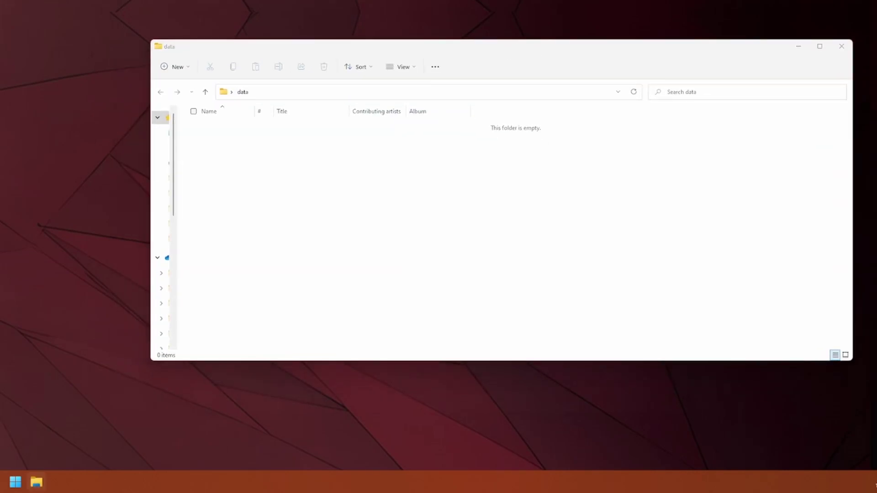
mouse_move(361, 159)
mouse_down()
mouse_move(336, 157)
mouse_move(336, 170)
mouse_up()
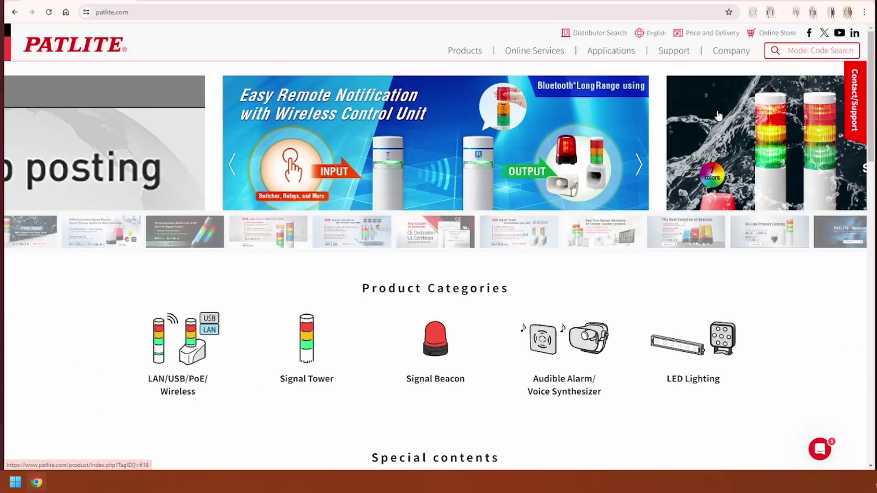
Go to the Play List Editor2 download page via Support > Downloads on the PATLITE site.
mouse_move(680, 56)
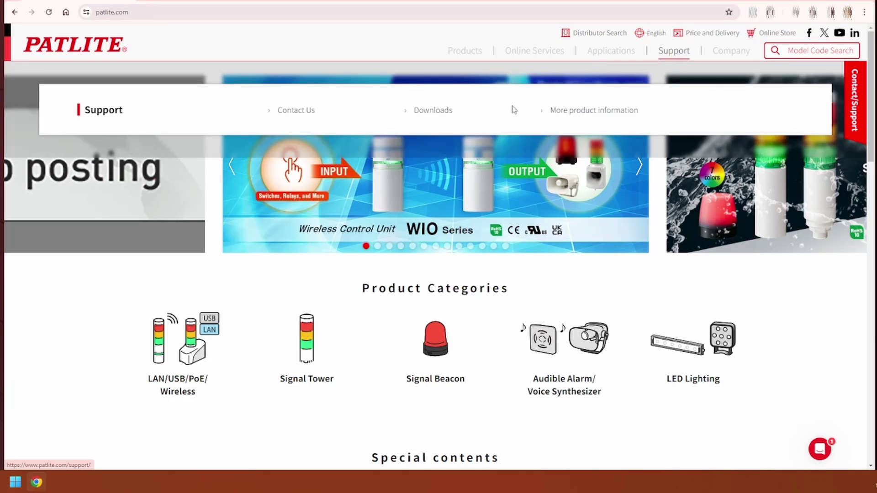
click(440, 111)
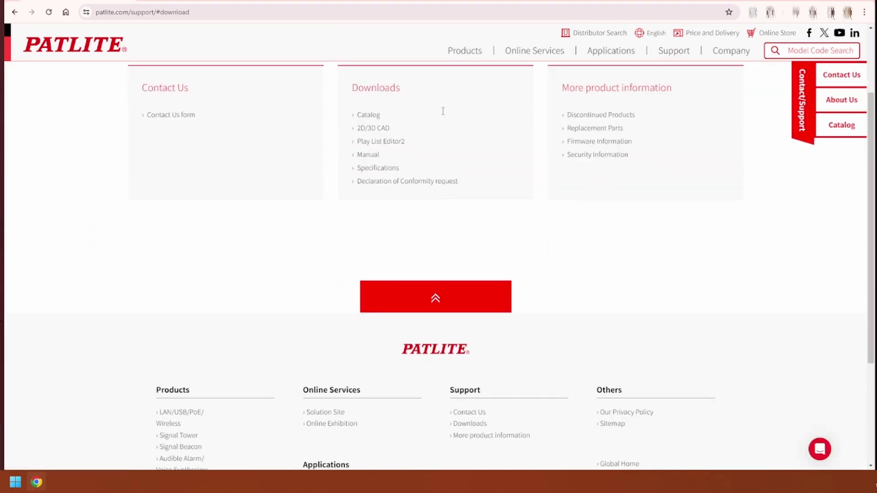
click(401, 141)
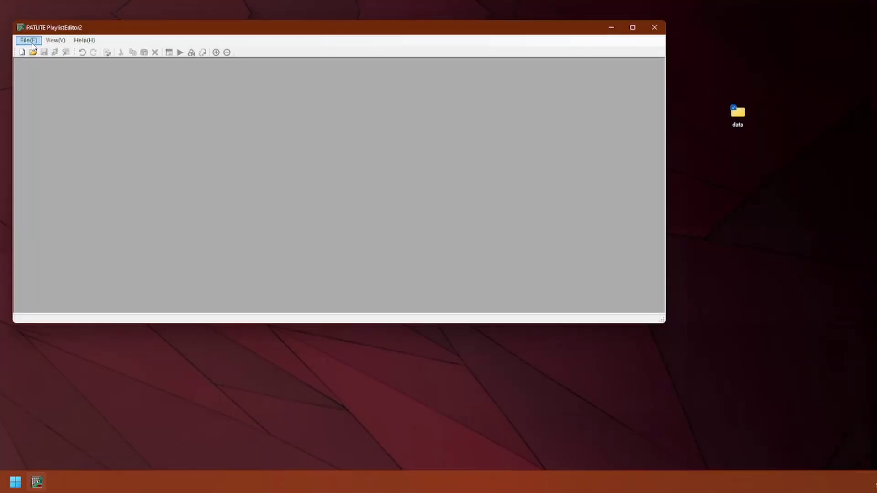
Start a new playlist and pick EHV-G as the model.
click(31, 41)
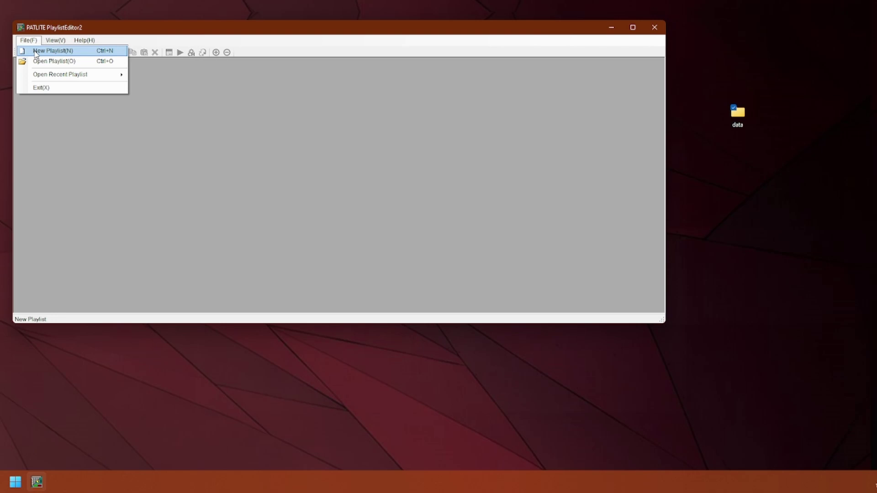
click(35, 51)
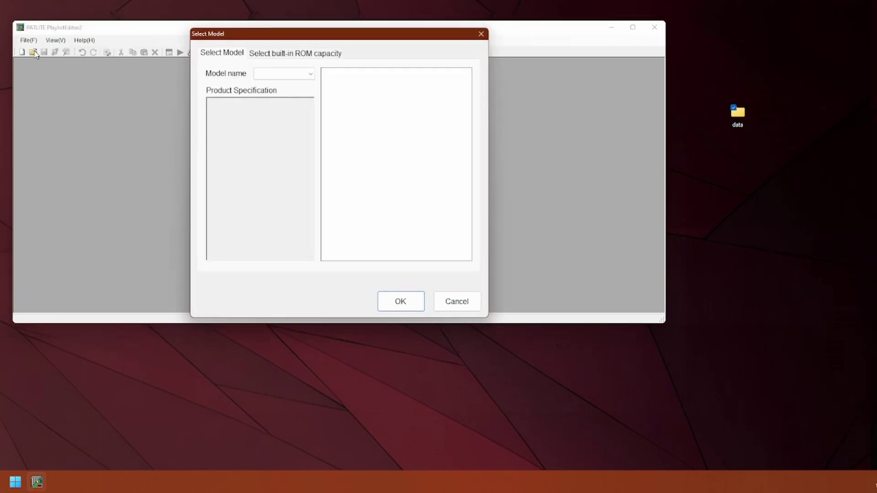
click(308, 75)
click(307, 93)
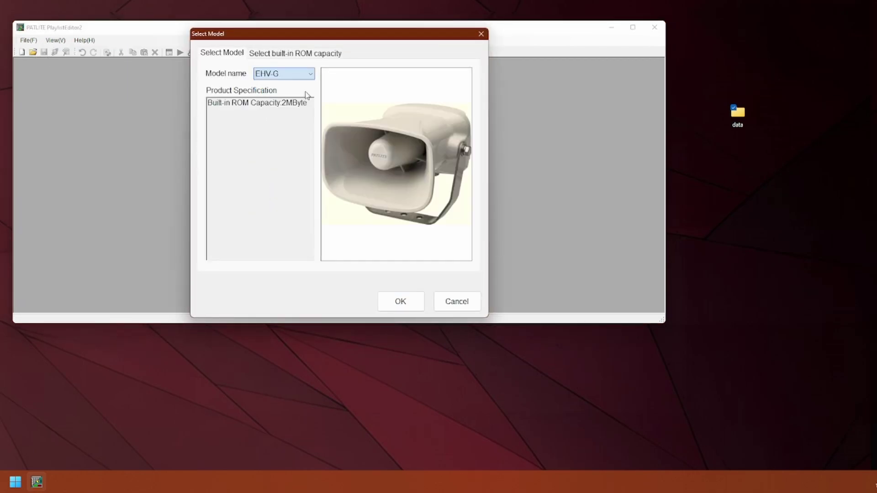
Preview the BDV, BSV, LKEH-FV and RT-VF models, then confirm EHV-G.
click(308, 76)
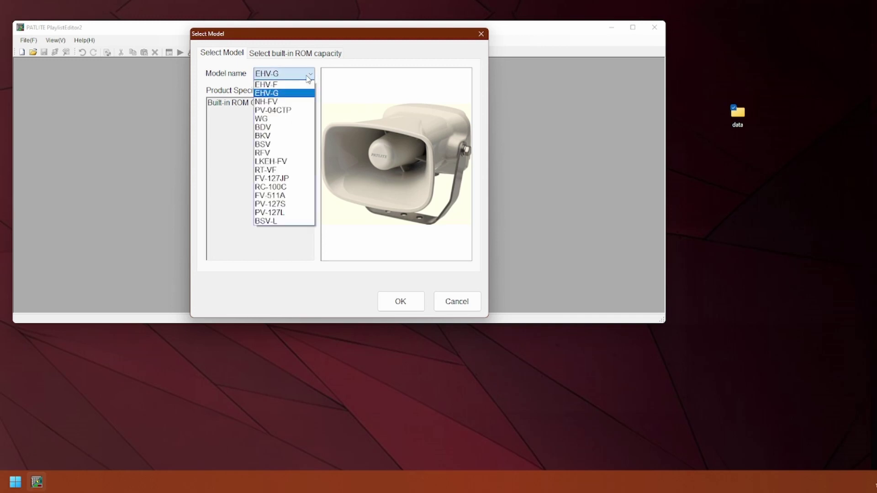
click(294, 127)
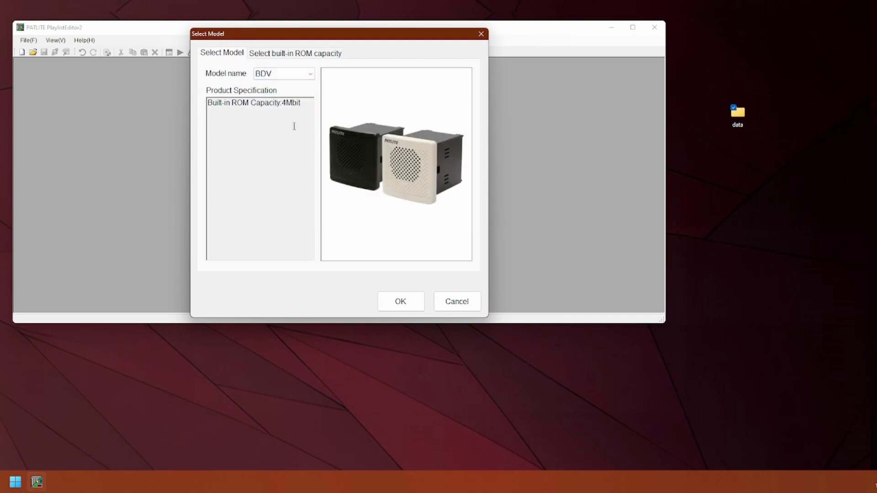
click(294, 75)
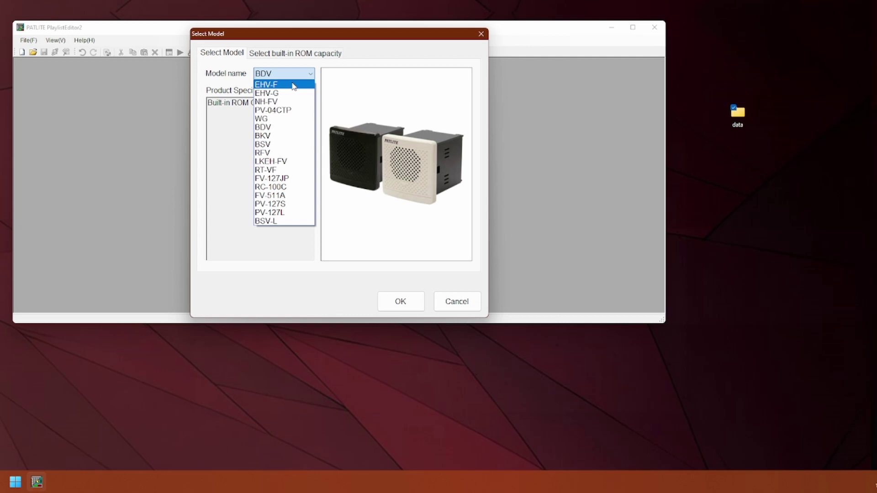
click(291, 144)
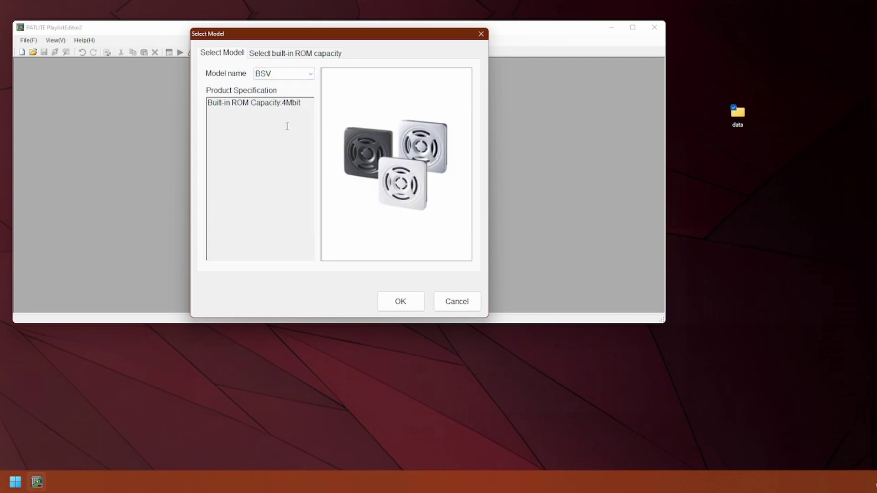
click(283, 75)
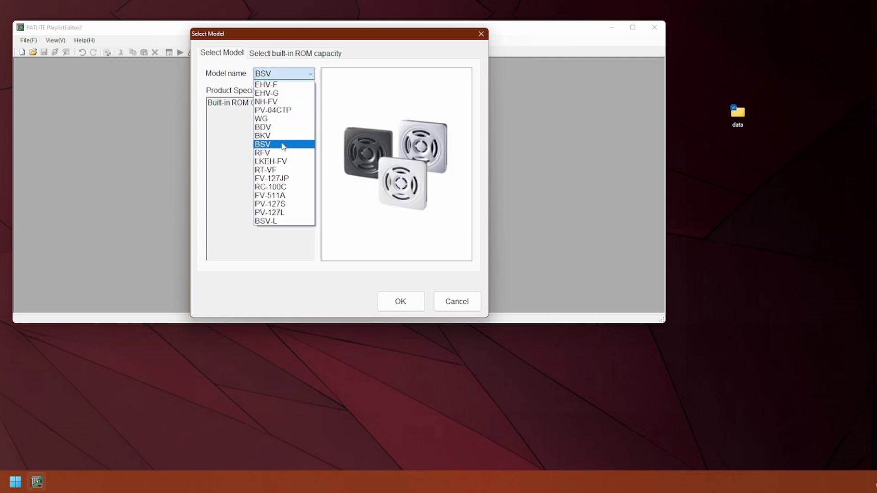
click(281, 162)
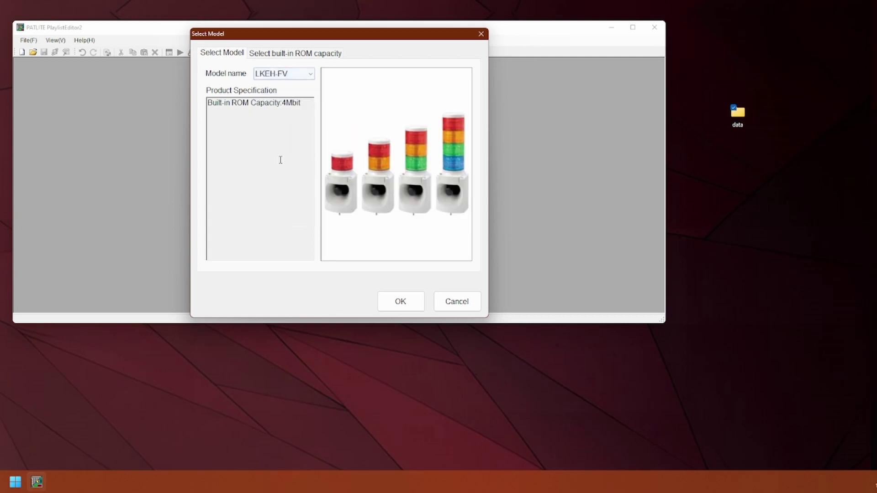
click(289, 76)
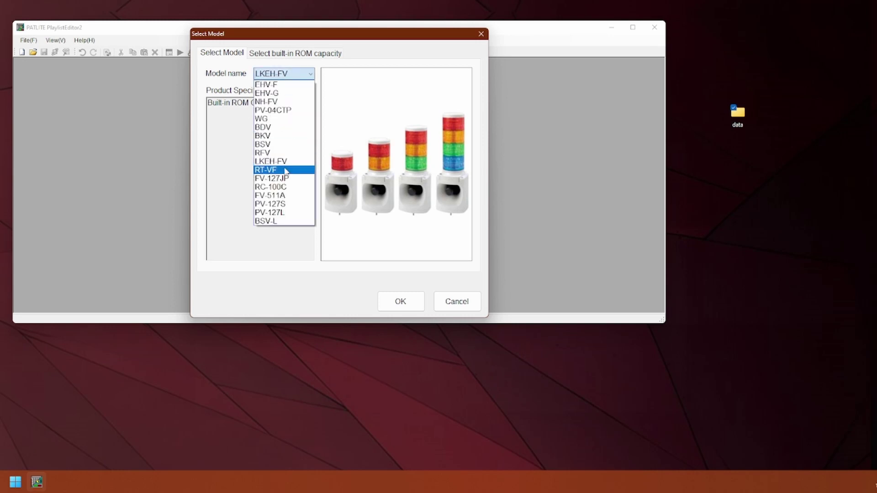
click(285, 171)
key(Down)
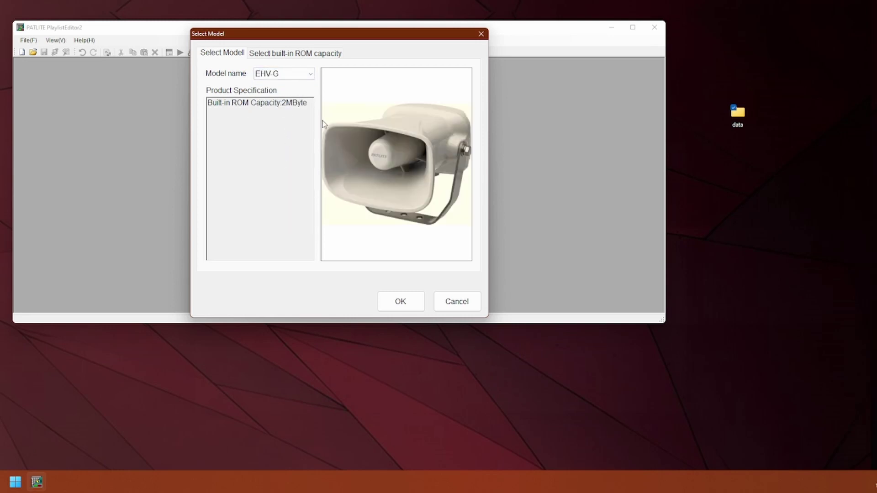
click(413, 302)
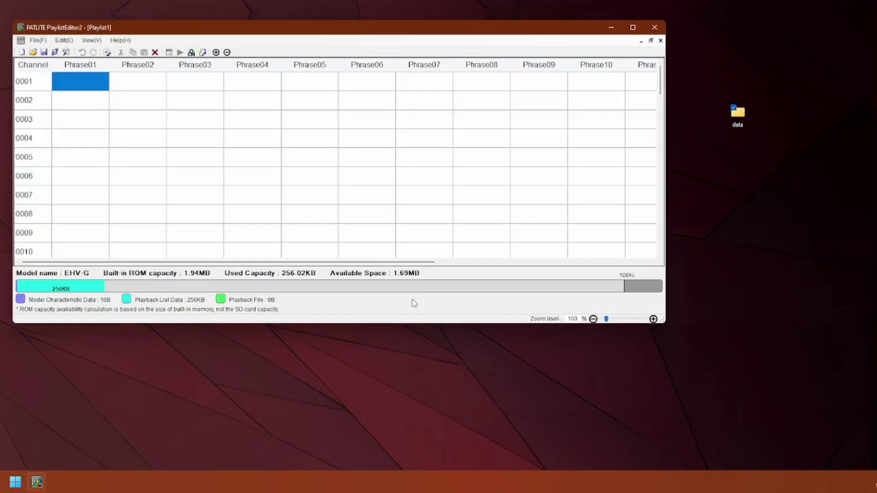
Assign 001.mp3 from the desktop data folder to channel 0001 Phrase01.
double_click(84, 87)
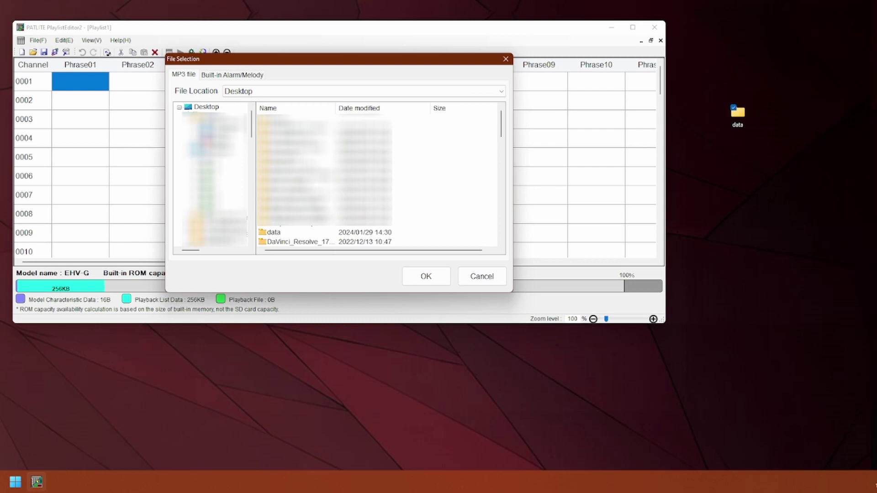
click(216, 108)
double_click(299, 234)
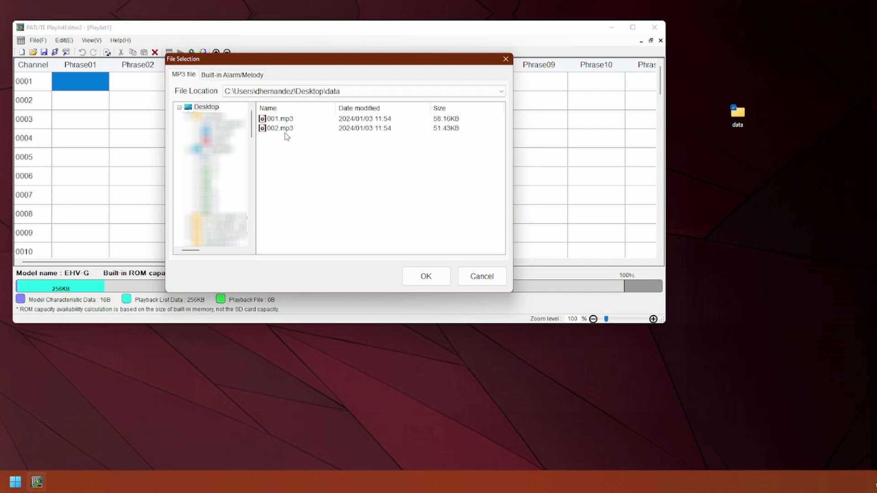
click(283, 120)
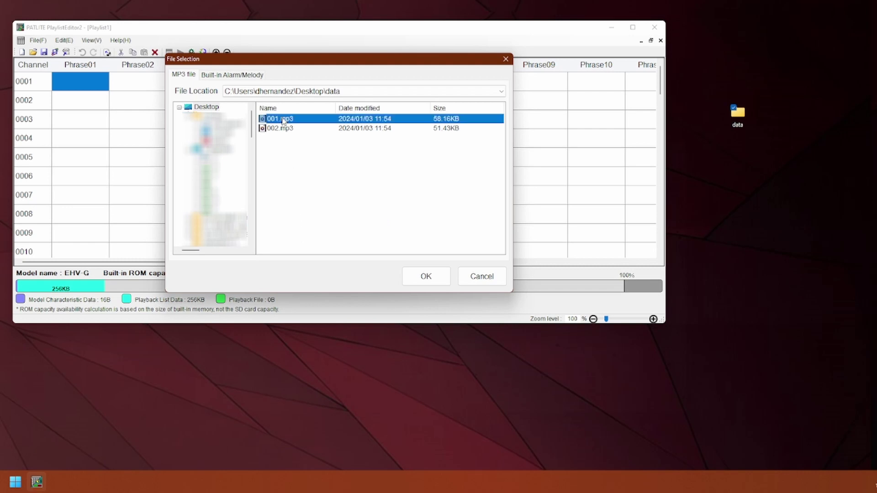
click(412, 274)
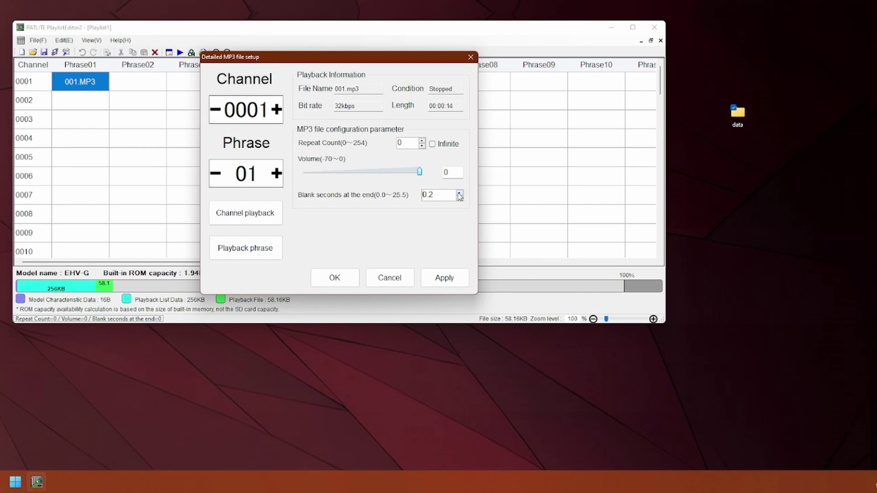
Accept 001.MP3's playback settings, then drag 002.MP3 from the data folder into channel 0002 Phrase01.
click(326, 276)
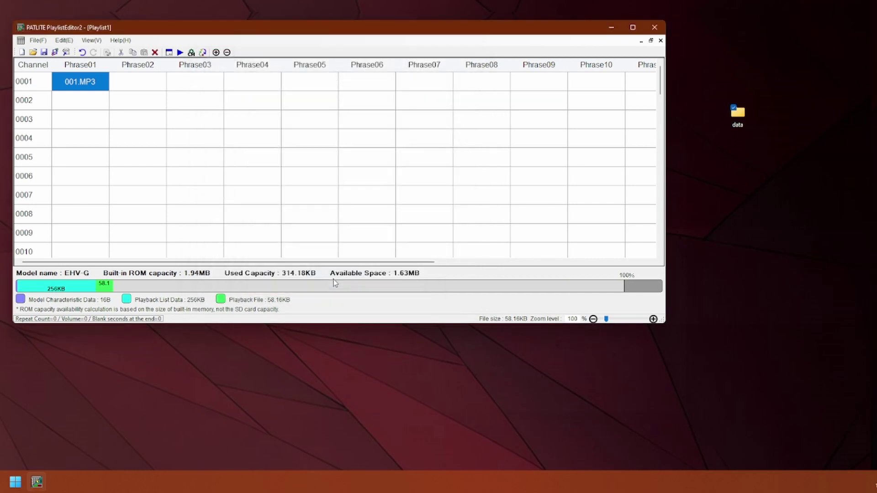
click(92, 106)
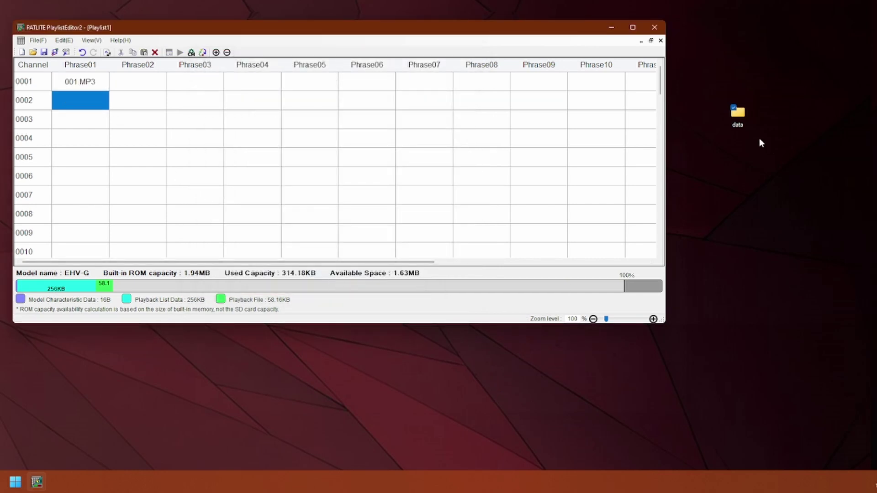
double_click(738, 115)
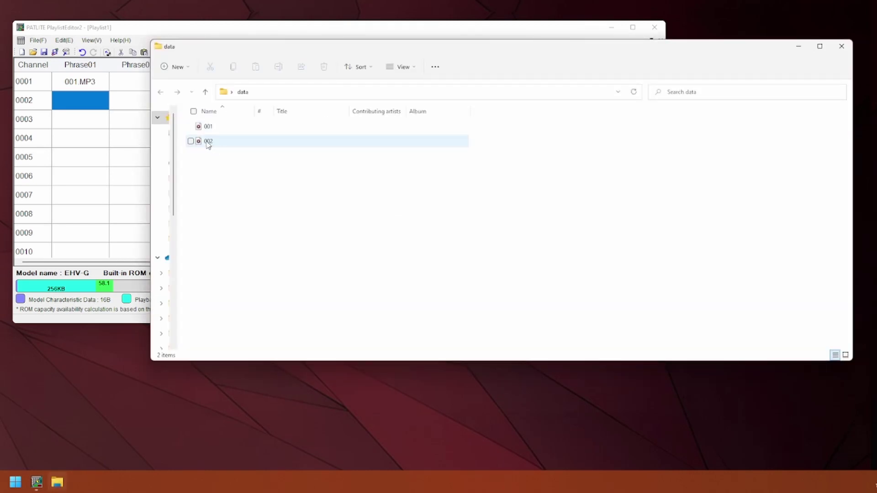
drag(208, 144, 139, 125)
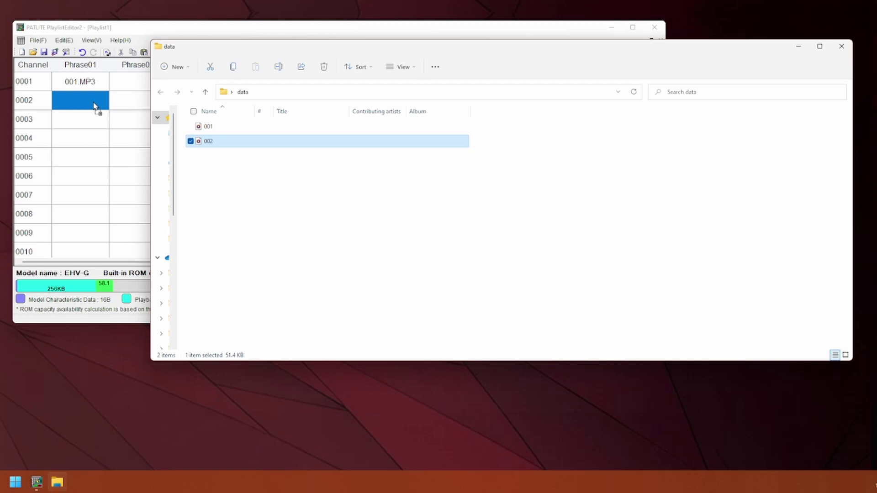
drag(94, 106, 94, 102)
key(alt+F4)
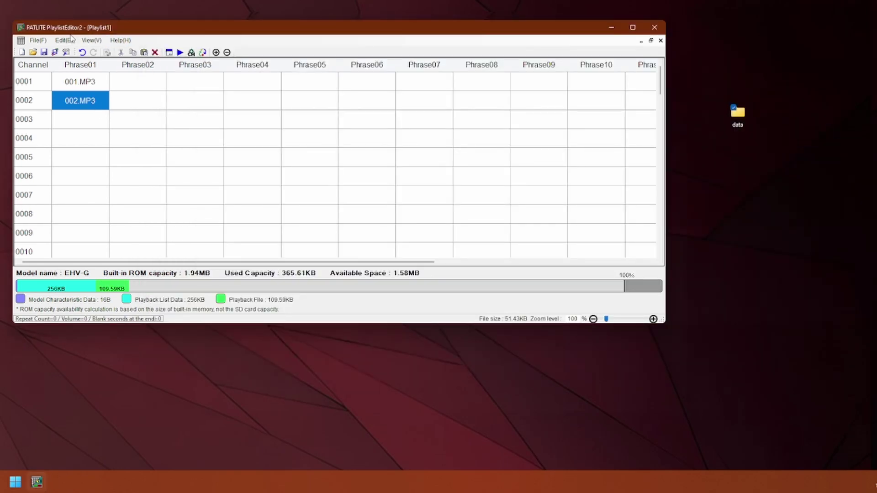
click(40, 43)
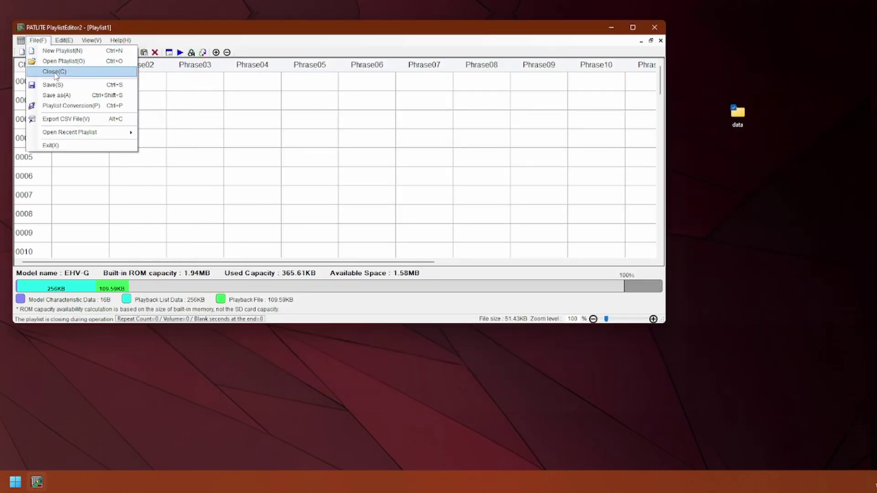
Save the playlist to the Desktop as playlist.pkg, overwriting the existing file.
click(58, 96)
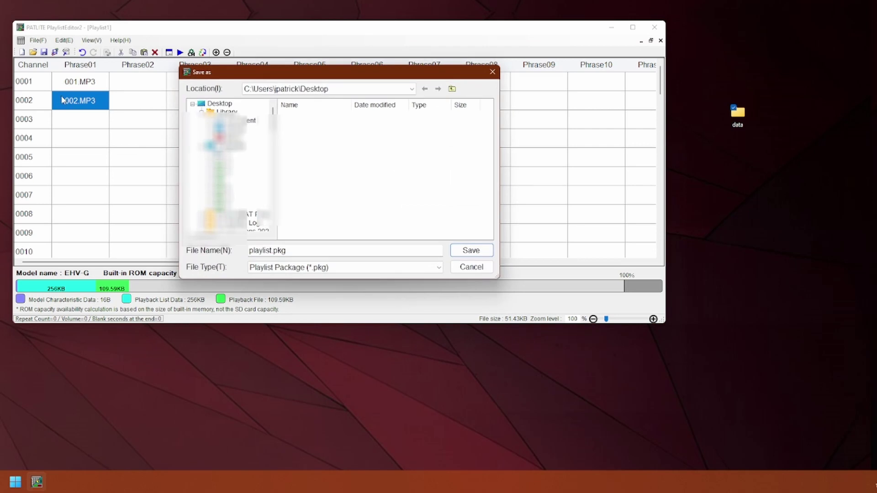
click(230, 106)
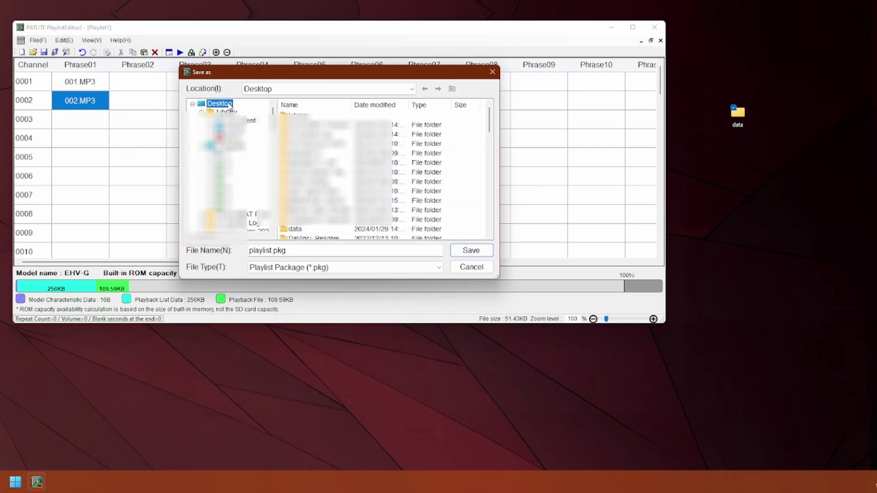
click(306, 253)
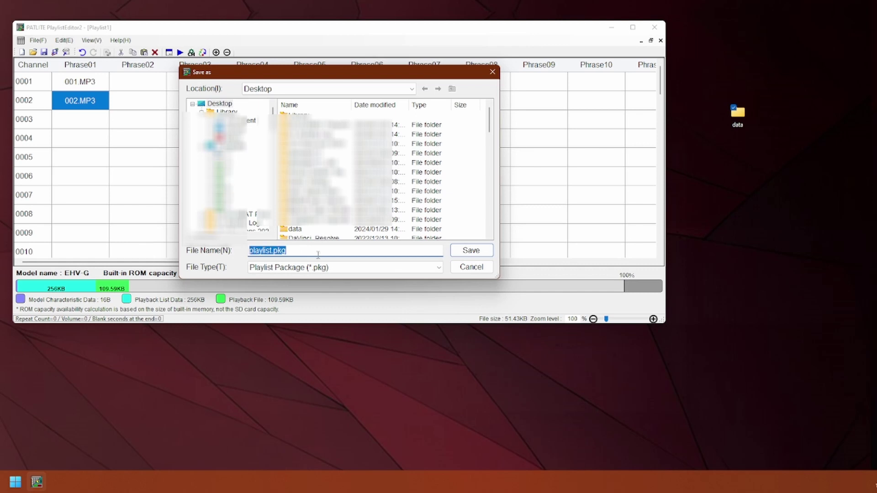
click(471, 252)
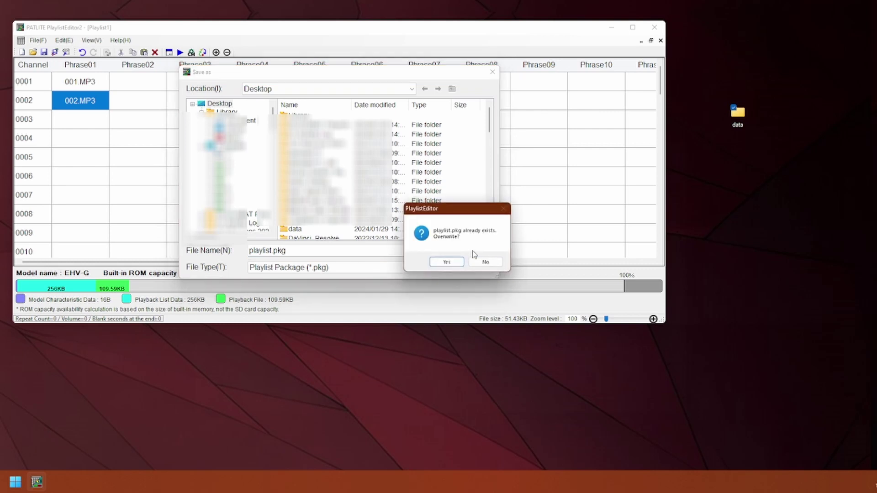
click(446, 261)
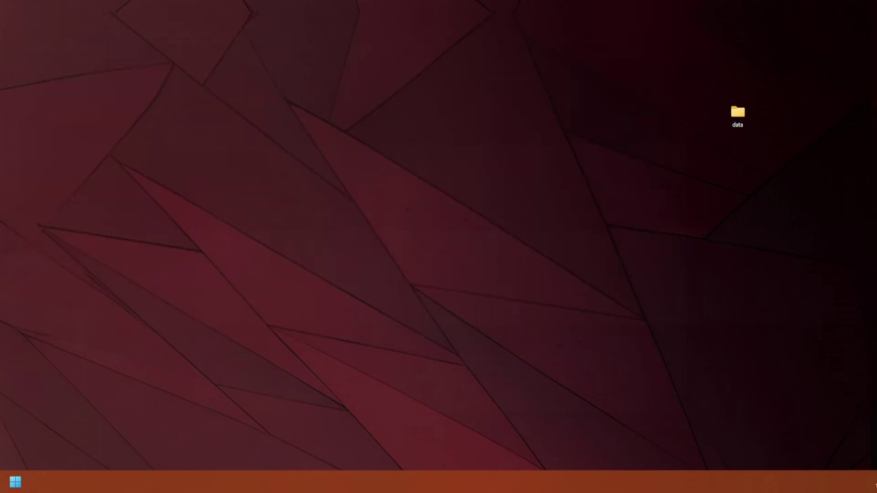
Open SD Card (D:) in File Explorer, closing the format window without formatting.
drag(859, 201, 742, 164)
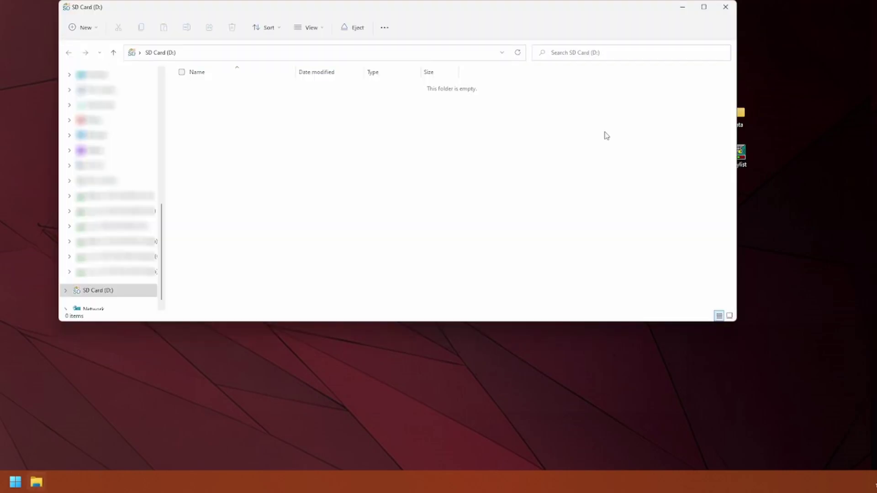
click(93, 299)
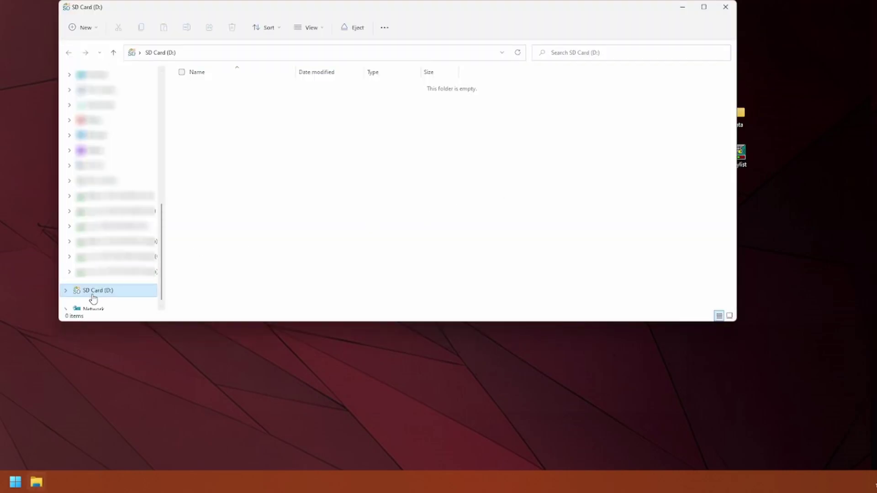
right_click(93, 299)
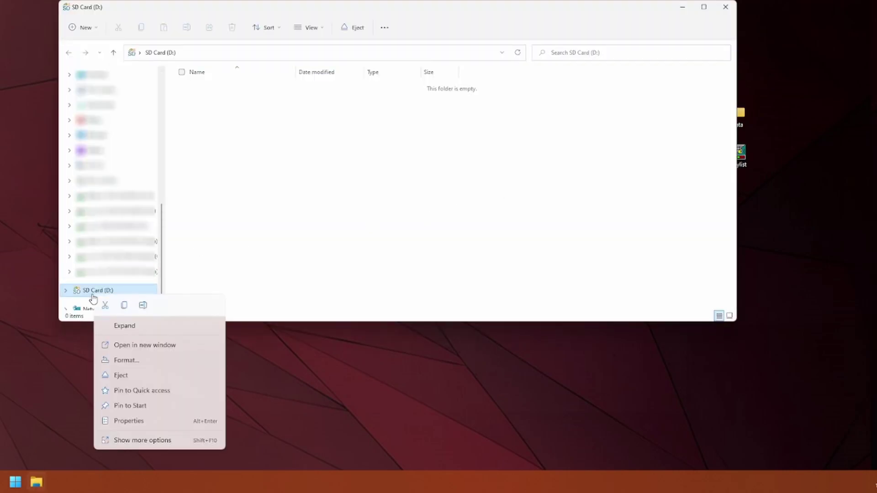
click(119, 361)
key(Escape)
Copy the playlist file from the desktop onto SD Card (D:).
drag(601, 10, 572, 8)
click(805, 153)
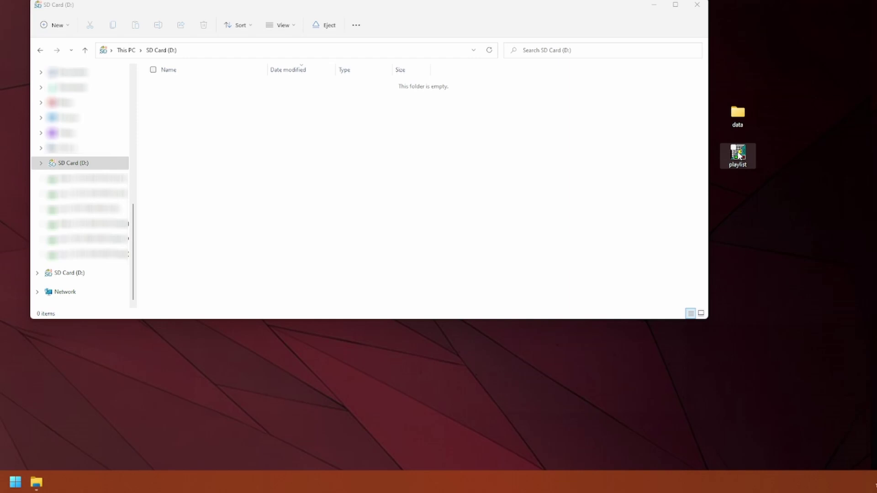
drag(738, 155, 488, 157)
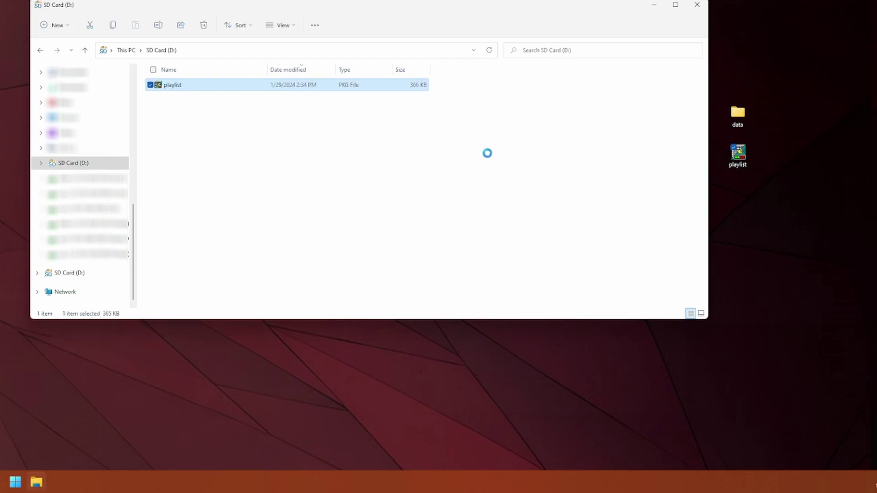